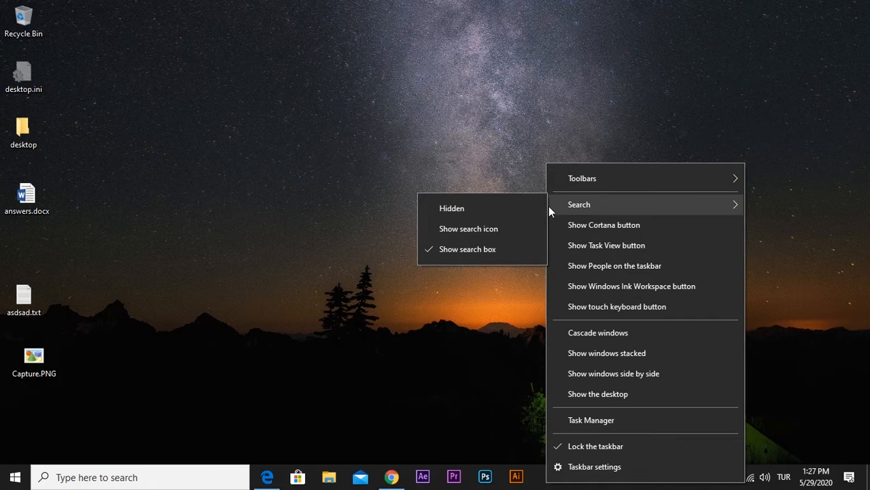
Hide the taskbar search box and add the Links toolbar to the taskbar.
{"action": "left_click", "coordinate": [492, 208]}
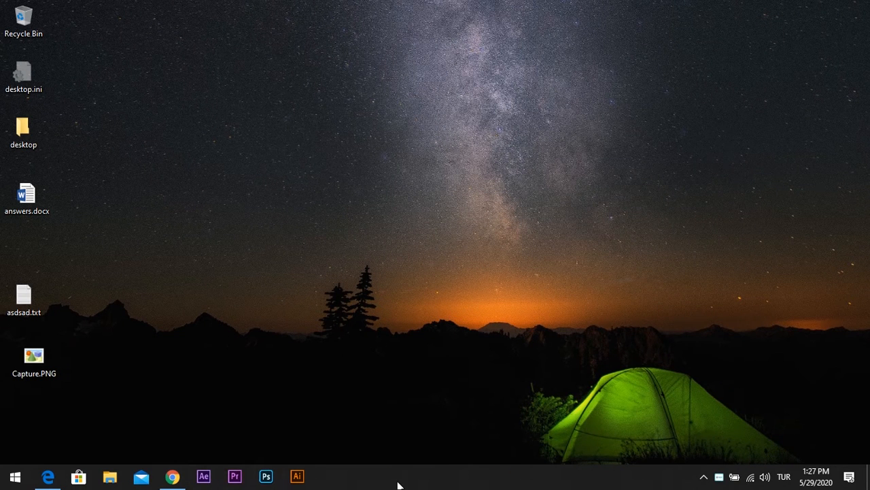
{"action": "right_click", "coordinate": [427, 480]}
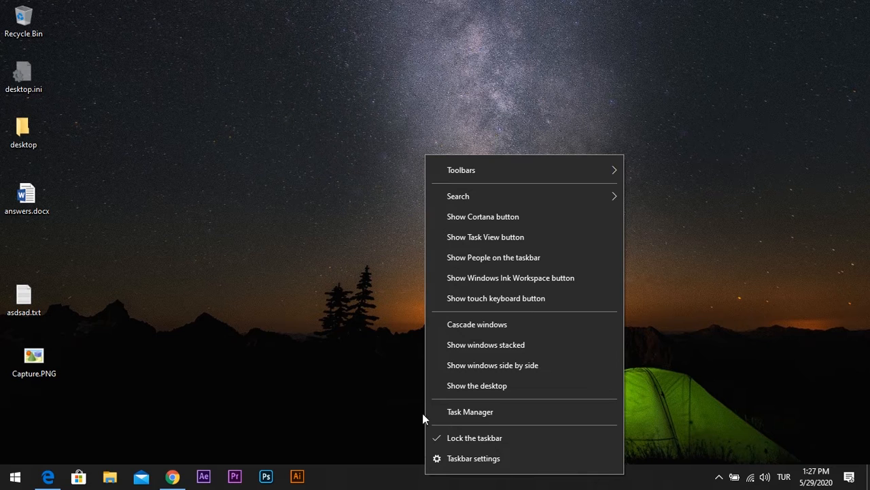
{"action": "mouse_move", "coordinate": [478, 168]}
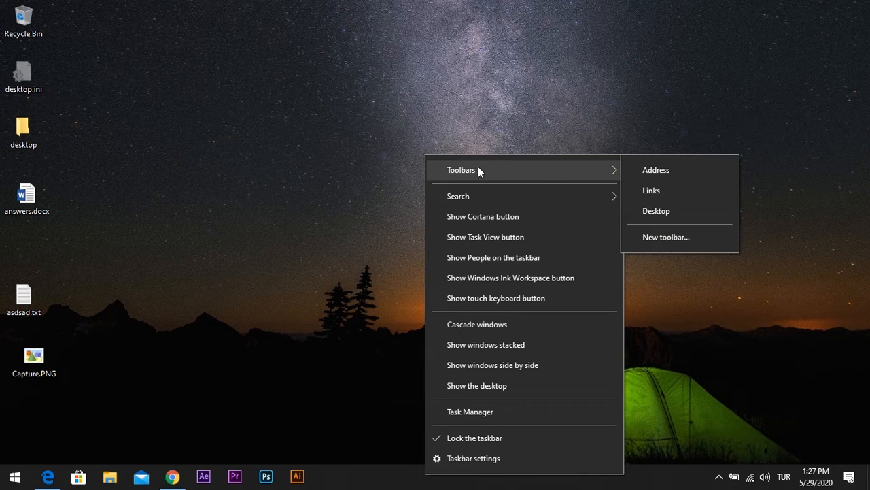
{"action": "left_click", "coordinate": [651, 190]}
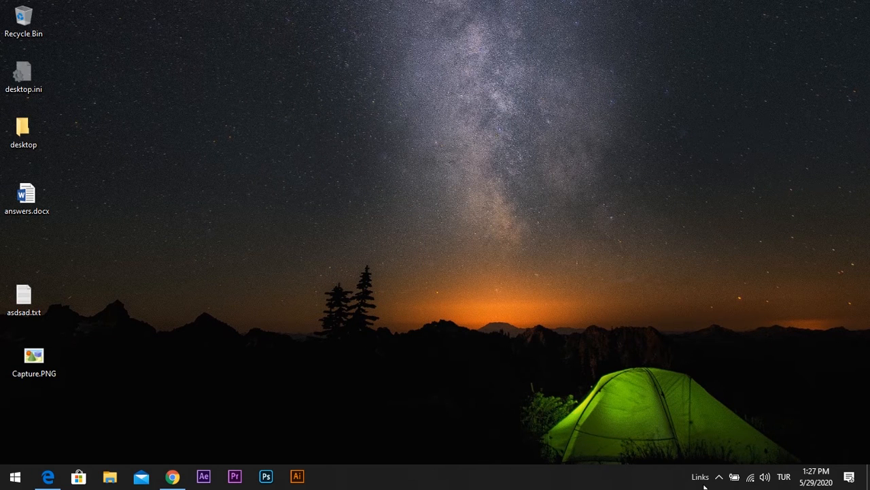
Unlock the taskbar, move the Links toolbar beside the Start button and shift the app icons to the taskbar's centre.
{"action": "right_click", "coordinate": [538, 481]}
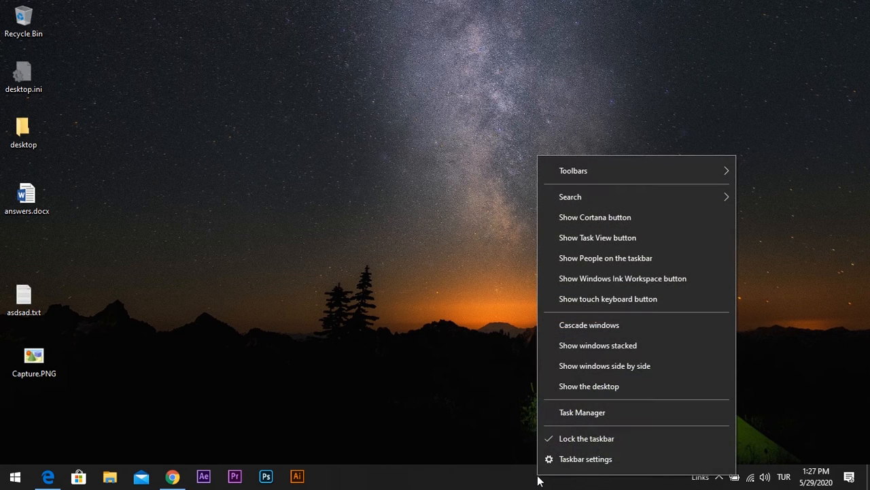
{"action": "left_click", "coordinate": [554, 441]}
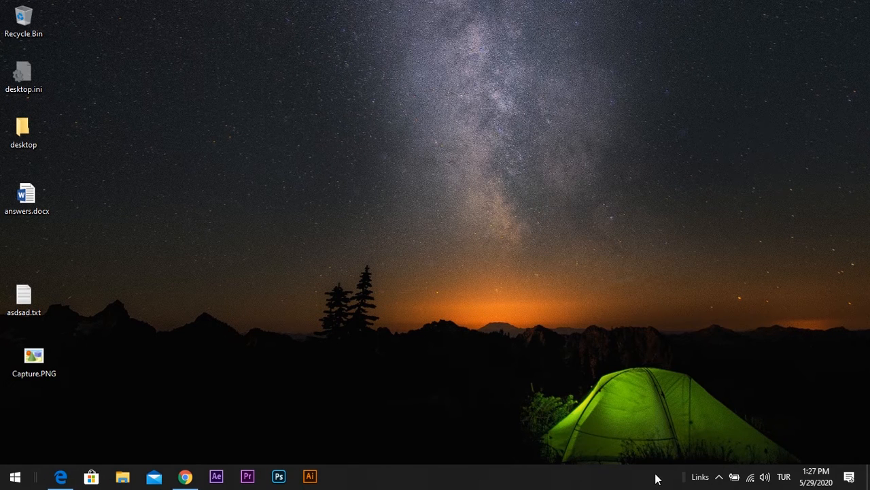
{"action": "left_click_drag", "start_coordinate": [682, 477], "coordinate": [31, 477]}
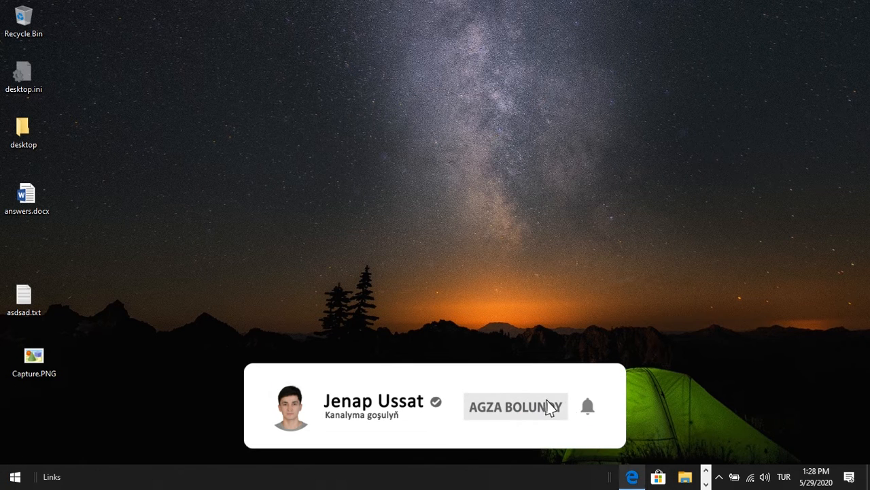
{"action": "left_click_drag", "start_coordinate": [609, 482], "coordinate": [269, 478]}
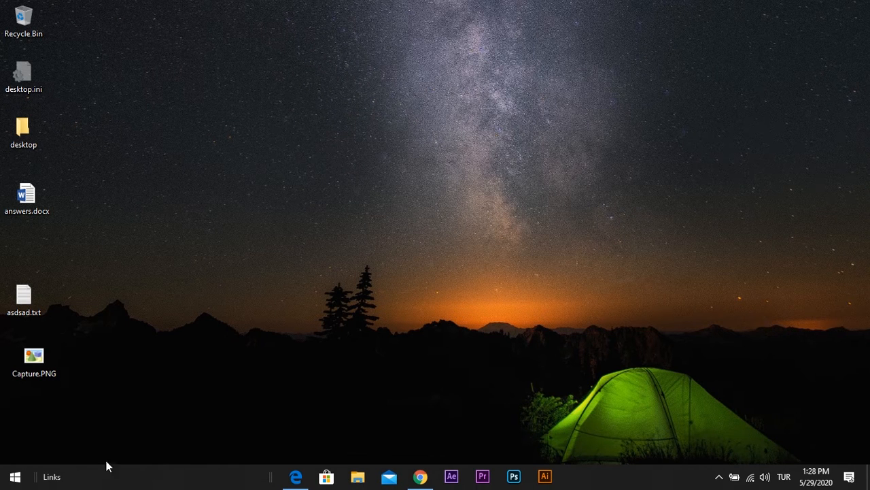
Turn off both the text and the title of the Links toolbar.
{"action": "right_click", "coordinate": [151, 482]}
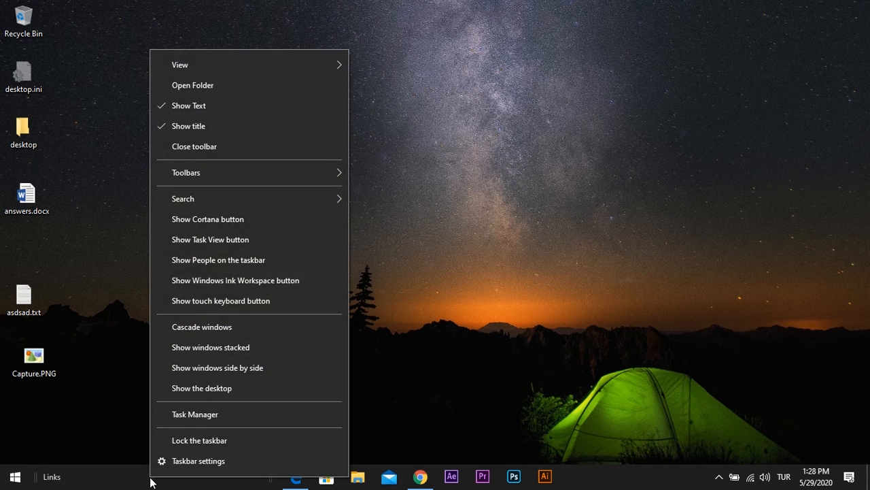
{"action": "left_click", "coordinate": [173, 107]}
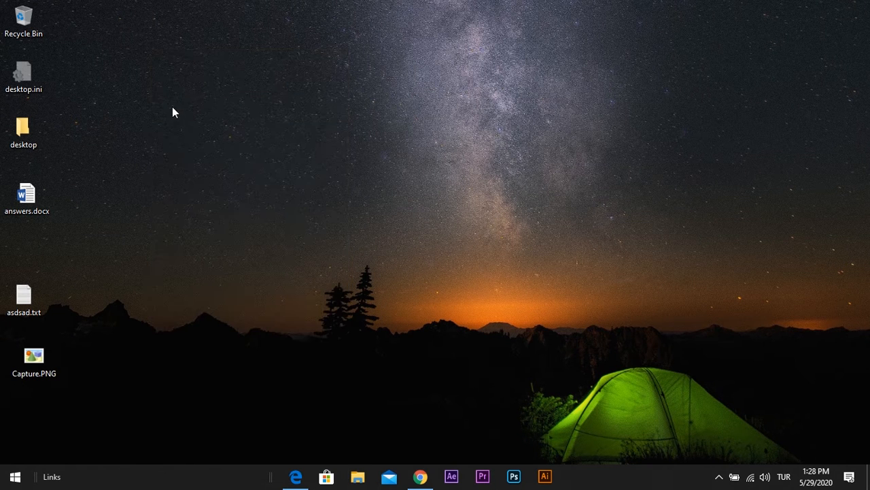
{"action": "right_click", "coordinate": [167, 484]}
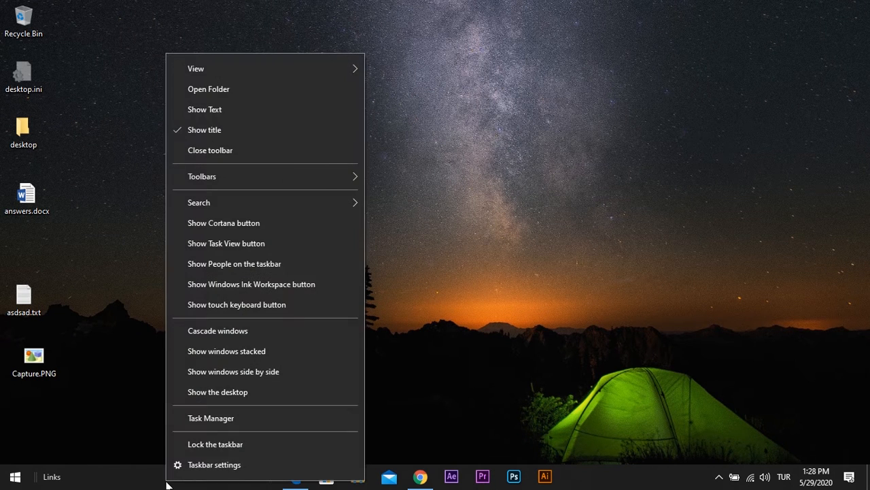
{"action": "left_click", "coordinate": [201, 136]}
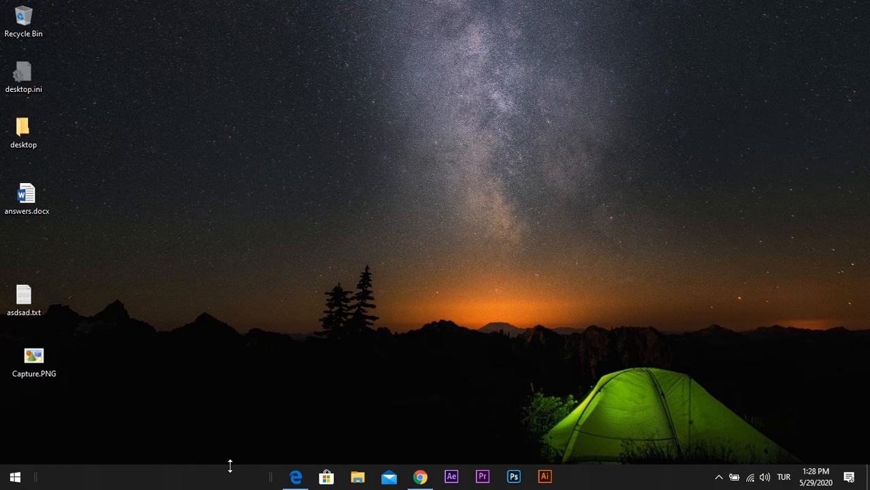
Lock the taskbar with the app icons in their centred position.
{"action": "left_click_drag", "start_coordinate": [230, 464], "coordinate": [233, 486]}
{"action": "right_click", "coordinate": [202, 478]}
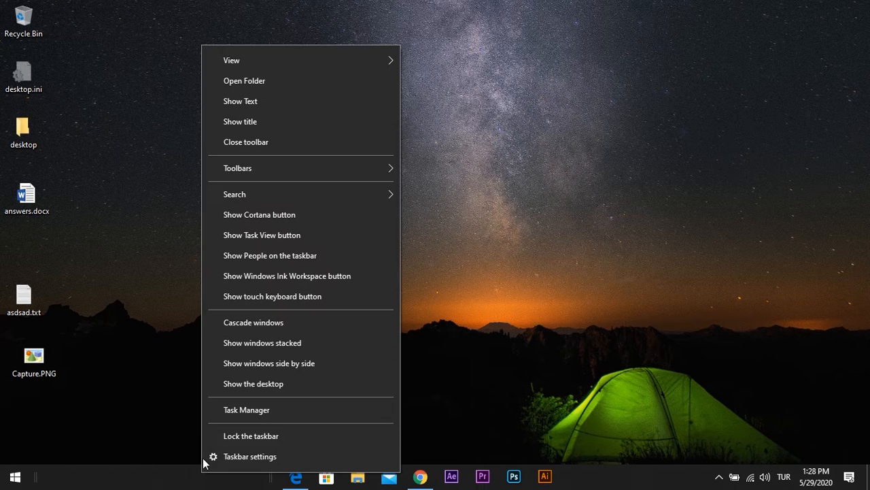
{"action": "left_click", "coordinate": [210, 435]}
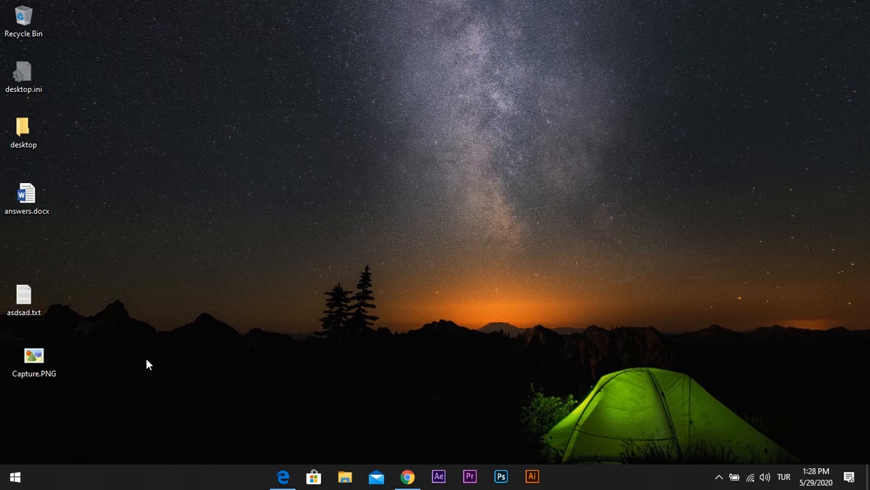
Open answers.docx from the desktop to check the centred taskbar, and minimize its window.
{"action": "double_click", "coordinate": [47, 208]}
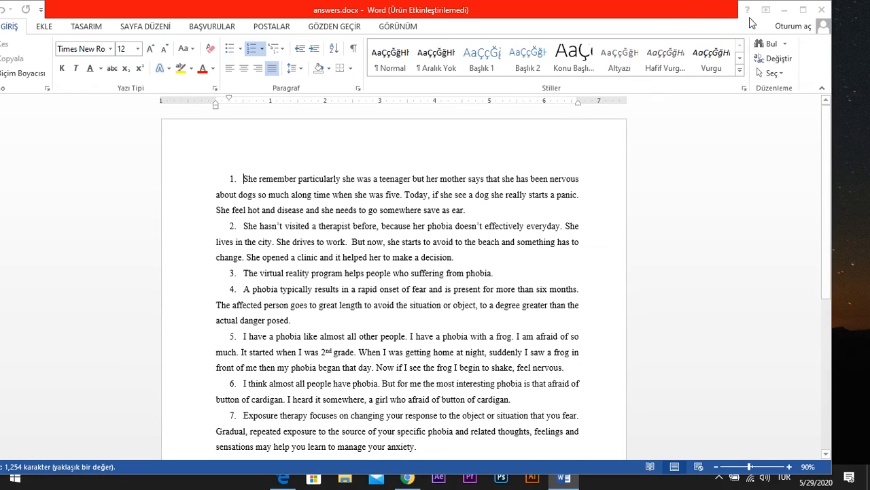
{"action": "left_click", "coordinate": [559, 95]}
{"action": "left_click", "coordinate": [783, 11]}
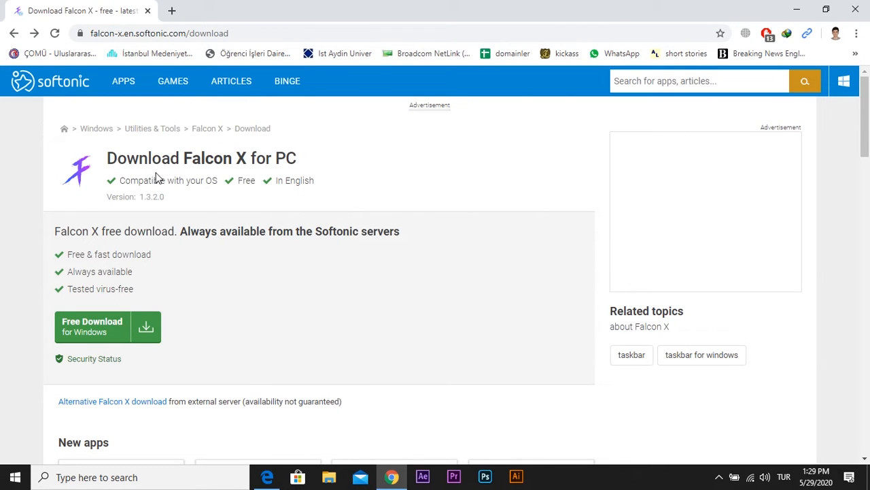
Download Falcon X for Windows, keeping the existing complete file, and show its download folder, dismissing the site's notification request.
{"action": "left_click", "coordinate": [106, 330]}
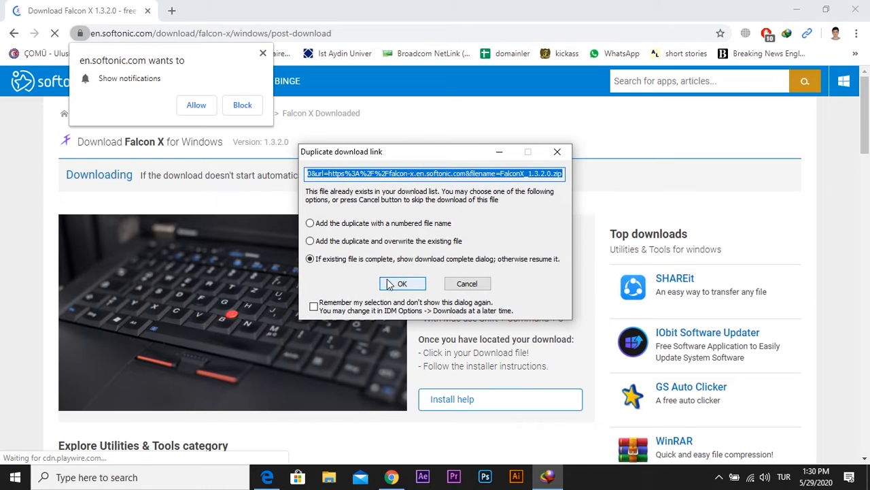
{"action": "left_click", "coordinate": [388, 284]}
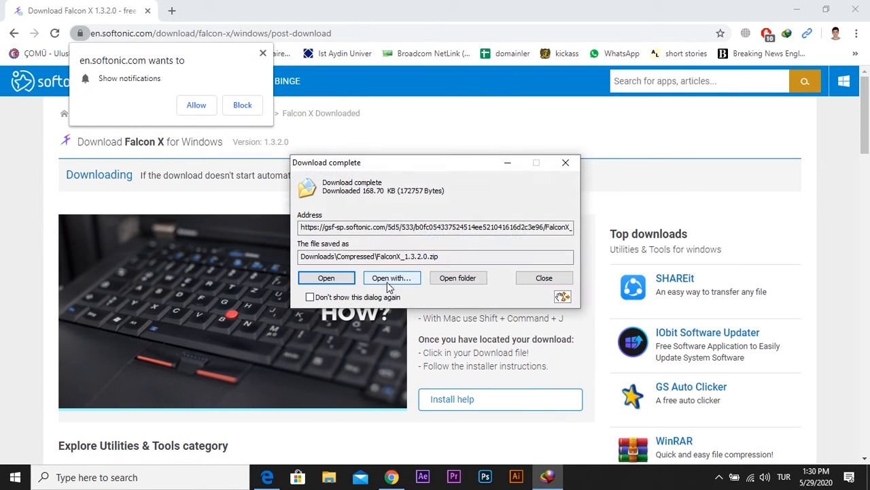
{"action": "left_click", "coordinate": [445, 277]}
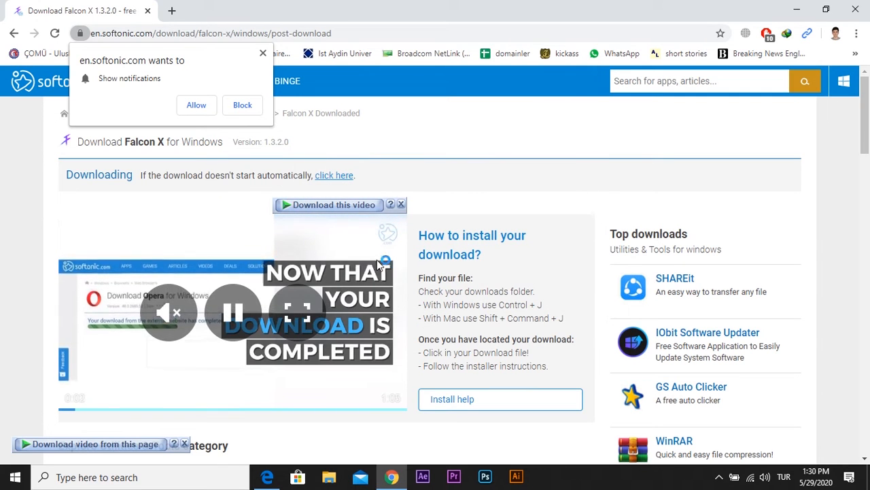
{"action": "left_click", "coordinate": [263, 54]}
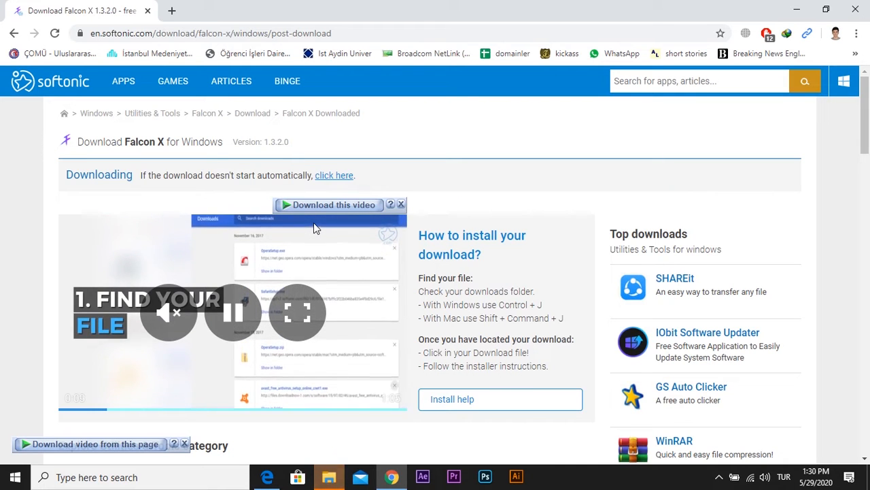
{"action": "left_click", "coordinate": [329, 477]}
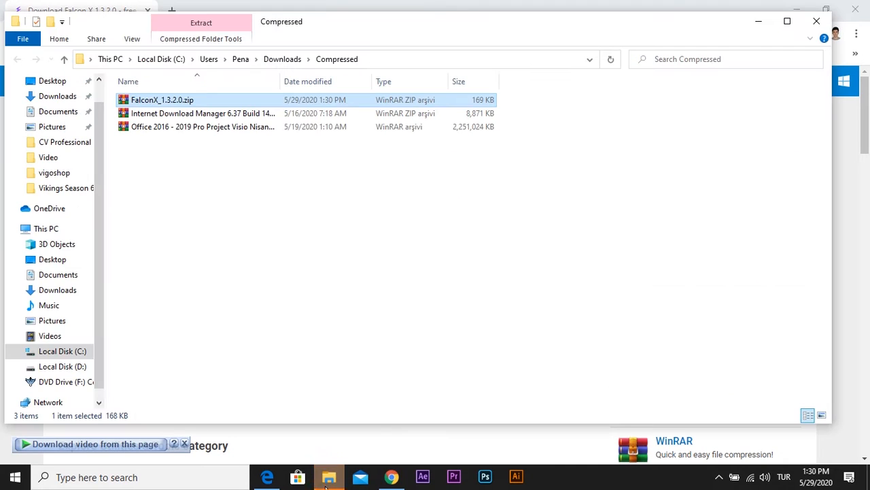
Open the FalconX_1.3.2.0.zip archive and run FalconX.exe from it.
{"action": "double_click", "coordinate": [154, 102]}
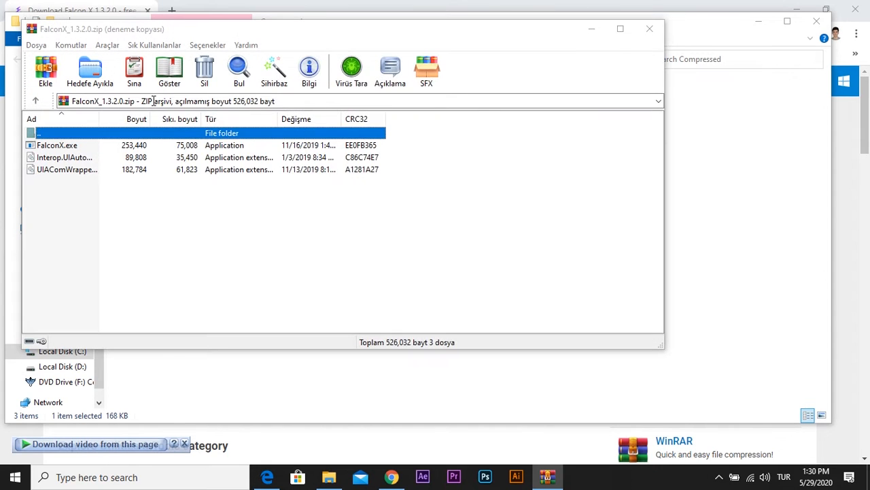
{"action": "left_click", "coordinate": [678, 33]}
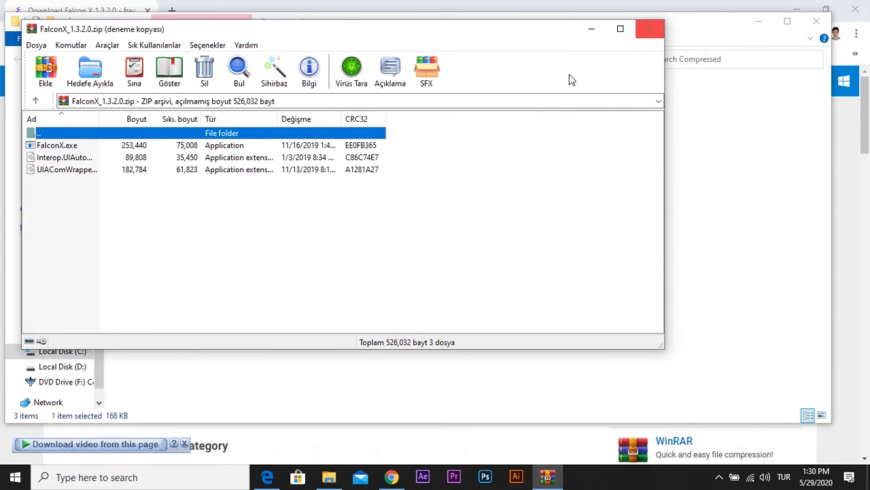
{"action": "double_click", "coordinate": [57, 145]}
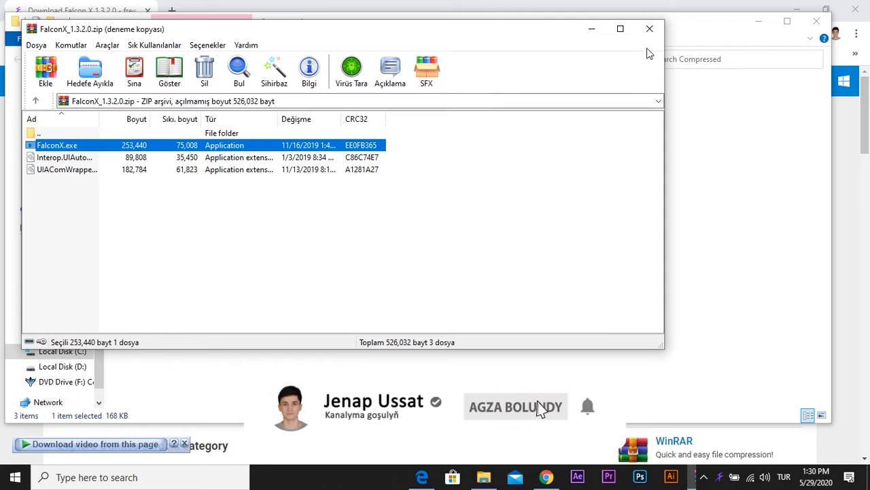
Close the archive and the Compressed folder window, and minimize the browser to return to the desktop.
{"action": "left_click", "coordinate": [650, 31]}
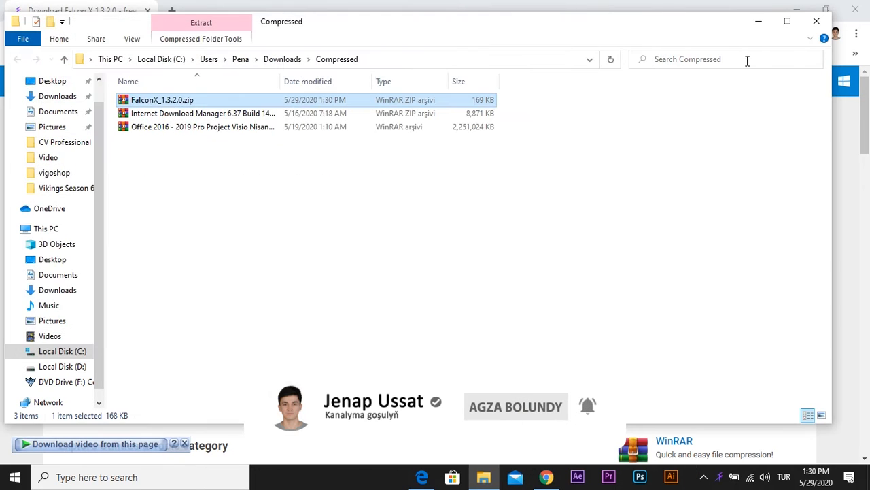
{"action": "left_click", "coordinate": [811, 25]}
{"action": "left_click", "coordinate": [797, 10]}
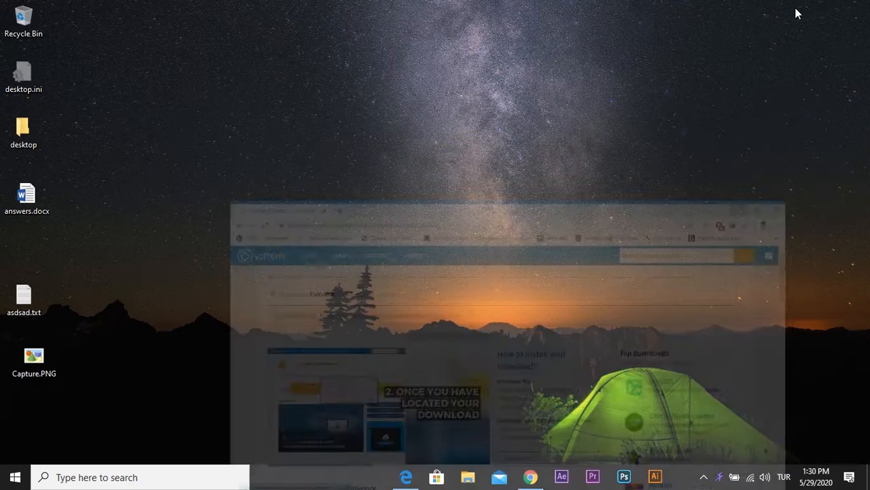
{"action": "left_click", "coordinate": [560, 262]}
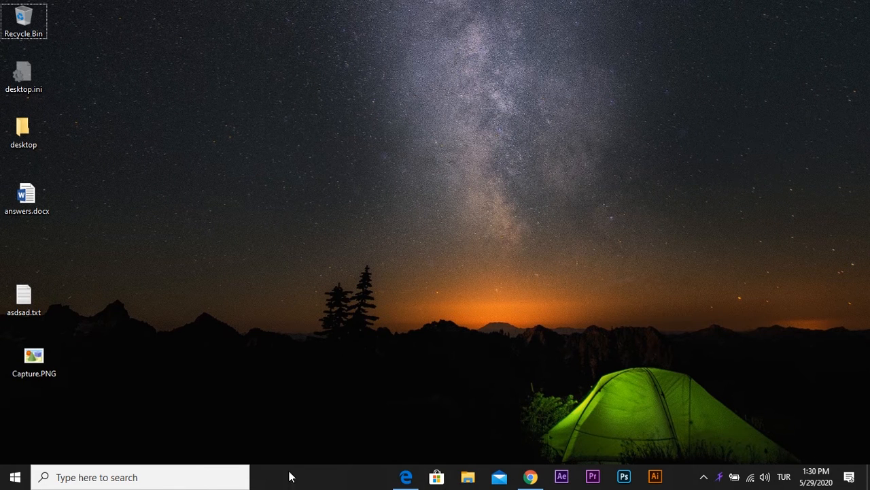
Set the taskbar search to Hidden.
{"action": "right_click", "coordinate": [313, 476]}
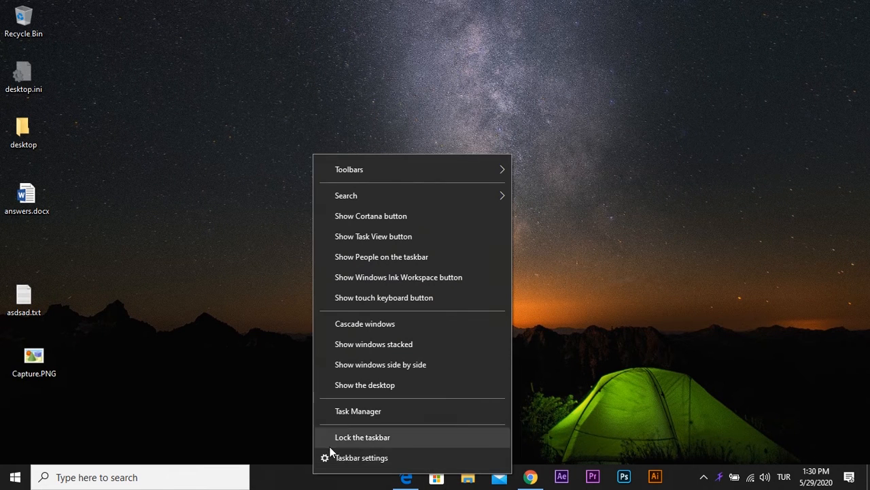
{"action": "mouse_move", "coordinate": [474, 194]}
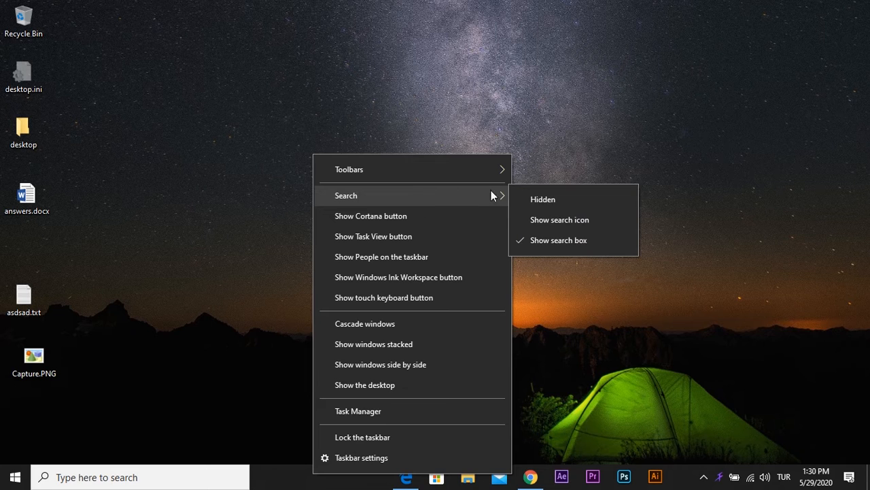
{"action": "left_click", "coordinate": [533, 197]}
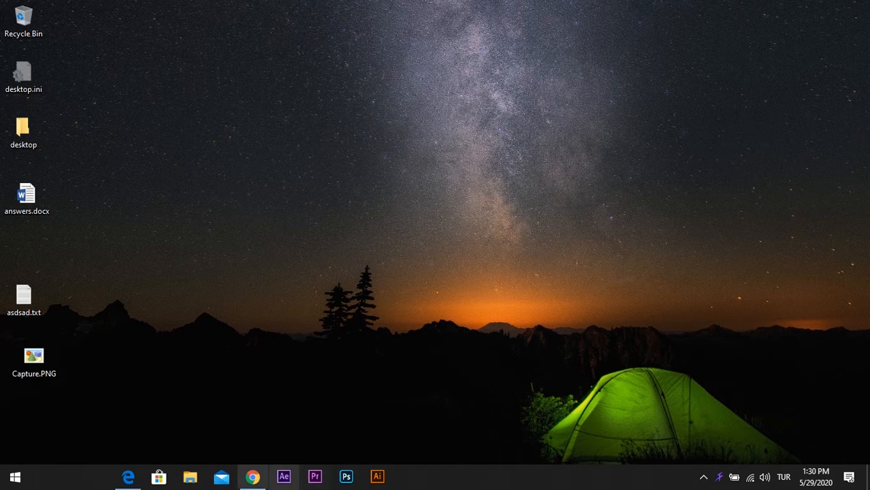
Open the FalconX settings and set the Primary Offset Position to 0 px and the Animation Speed to 250 ms.
{"action": "left_click", "coordinate": [707, 485]}
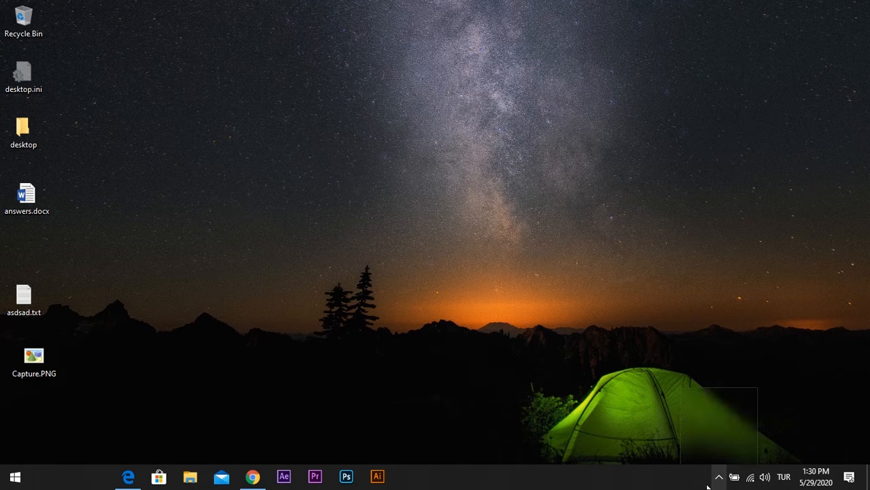
{"action": "left_click", "coordinate": [745, 452]}
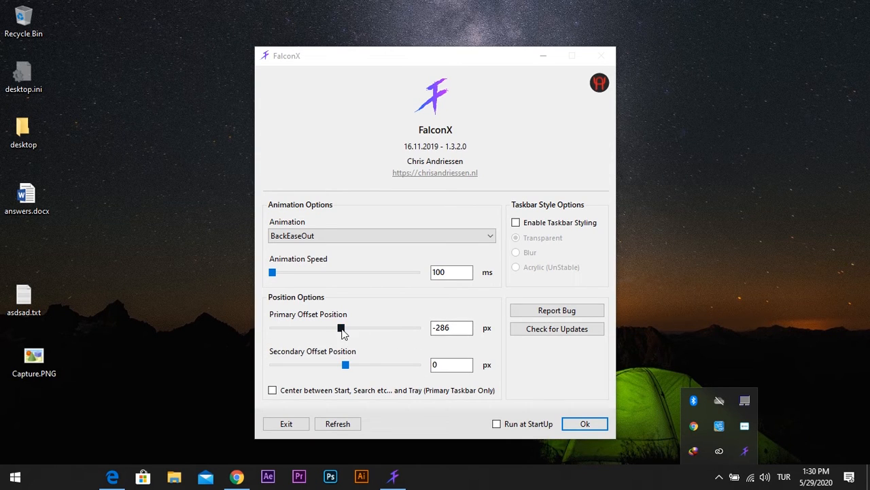
{"action": "double_click", "coordinate": [438, 327]}
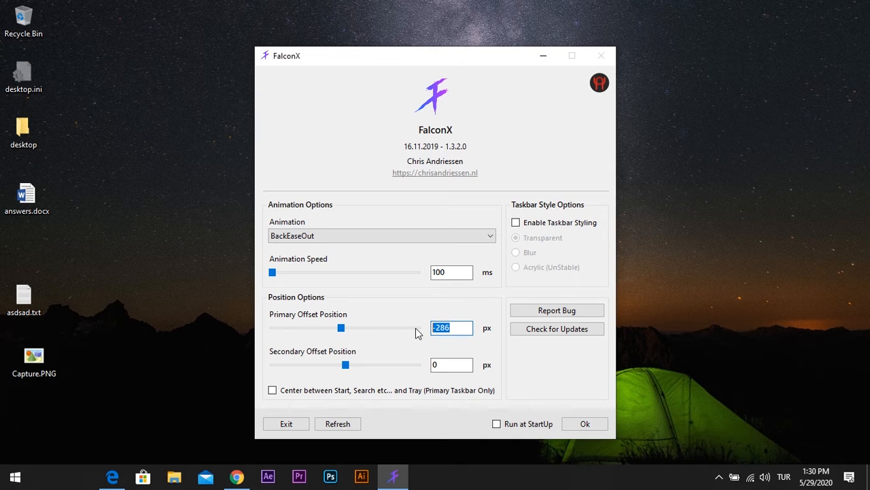
{"action": "type", "text": "0"}
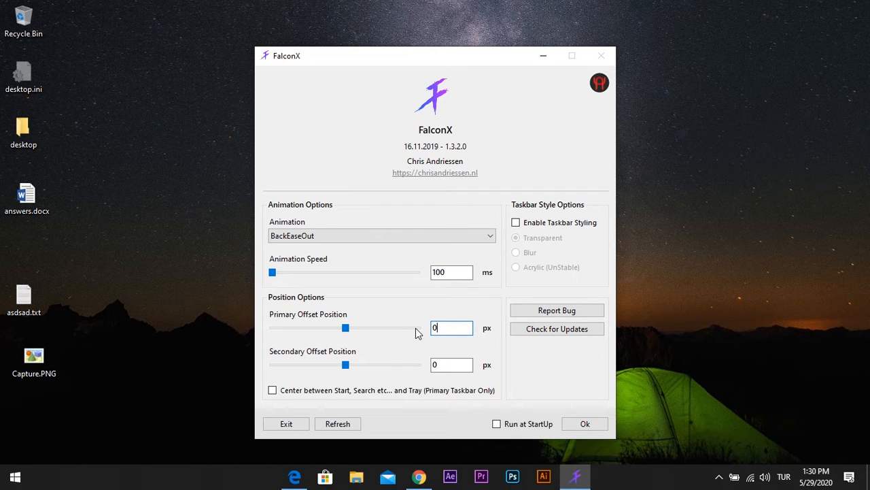
{"action": "double_click", "coordinate": [453, 271]}
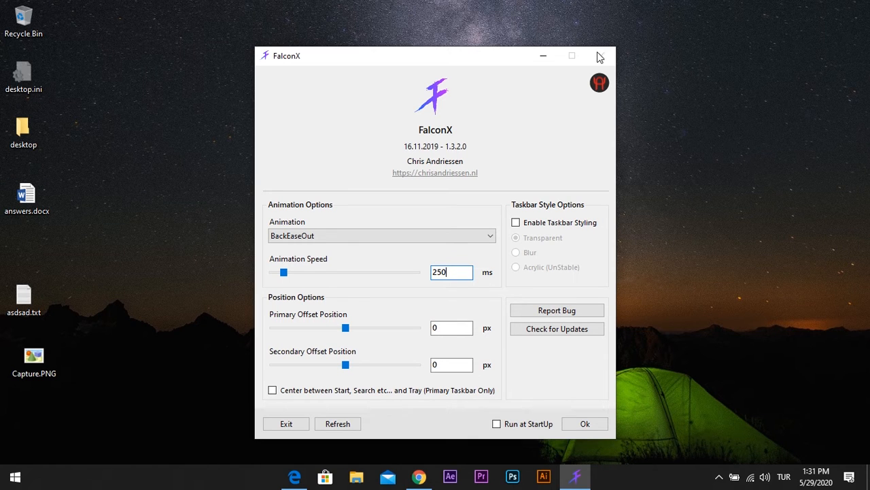
Confirm the FalconX settings, and open answers.docx in Word, leaving it minimized on the taskbar with its activation wizard dismissed.
{"action": "left_click", "coordinate": [585, 424]}
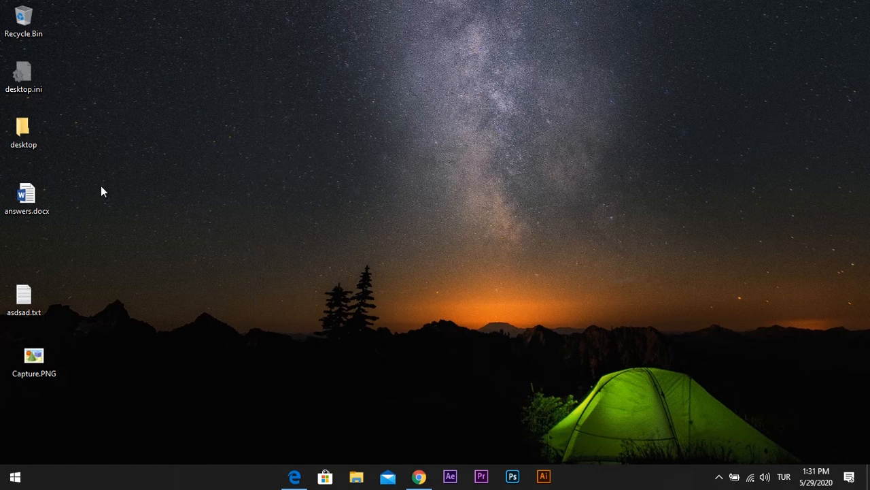
{"action": "double_click", "coordinate": [26, 197]}
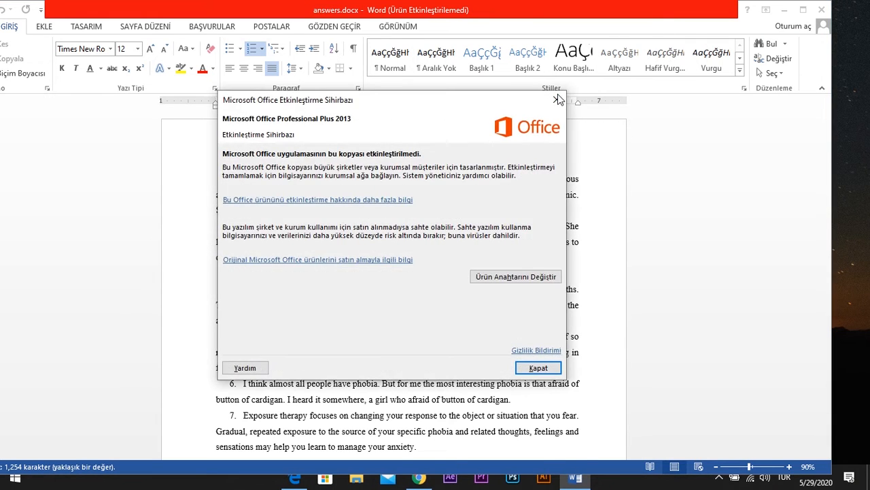
{"action": "left_click", "coordinate": [561, 98]}
{"action": "left_click", "coordinate": [784, 10]}
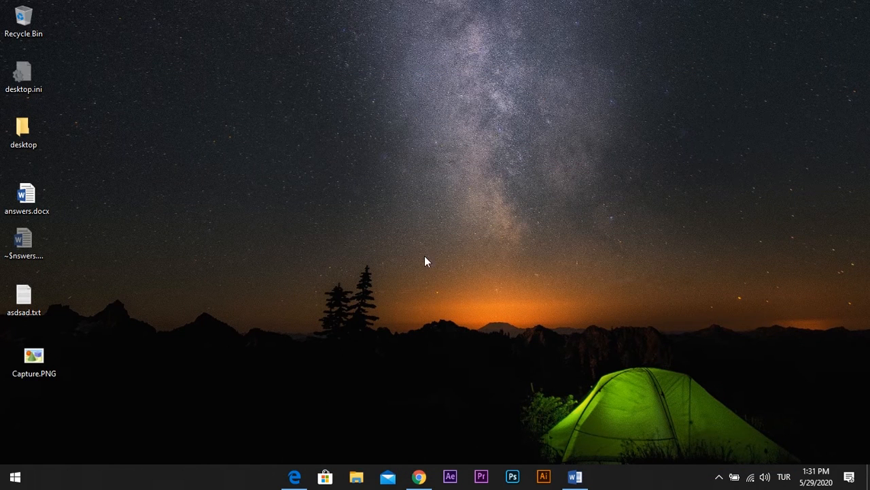
Reopen the FalconX settings from the system tray and set the Primary Offset Position to -50 px.
{"action": "right_click", "coordinate": [621, 486]}
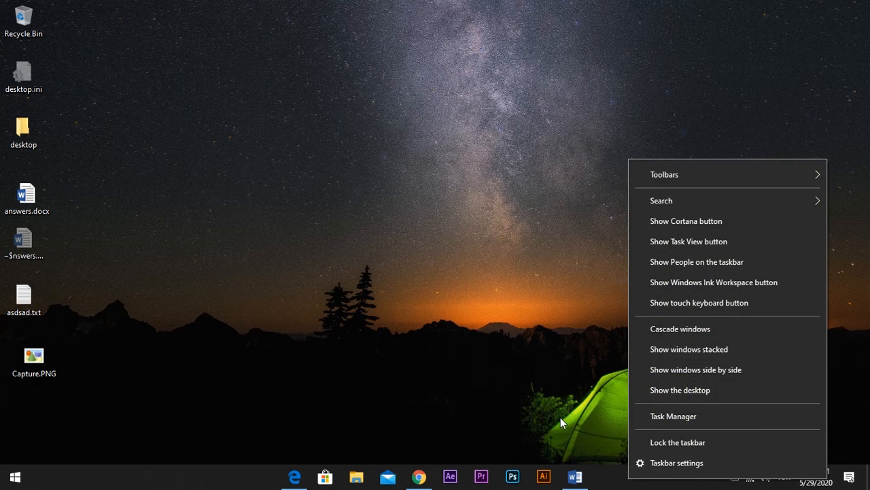
{"action": "left_click", "coordinate": [560, 416]}
{"action": "left_click", "coordinate": [719, 476]}
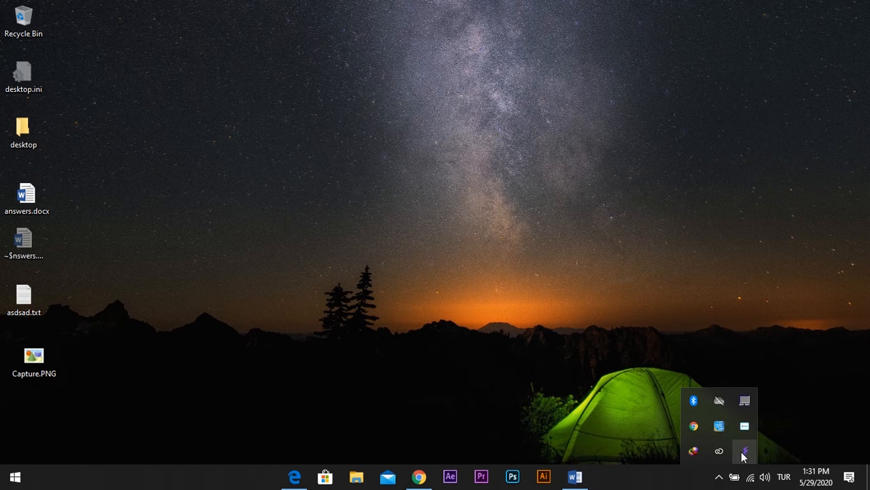
{"action": "left_click", "coordinate": [745, 451]}
{"action": "left_click", "coordinate": [455, 338]}
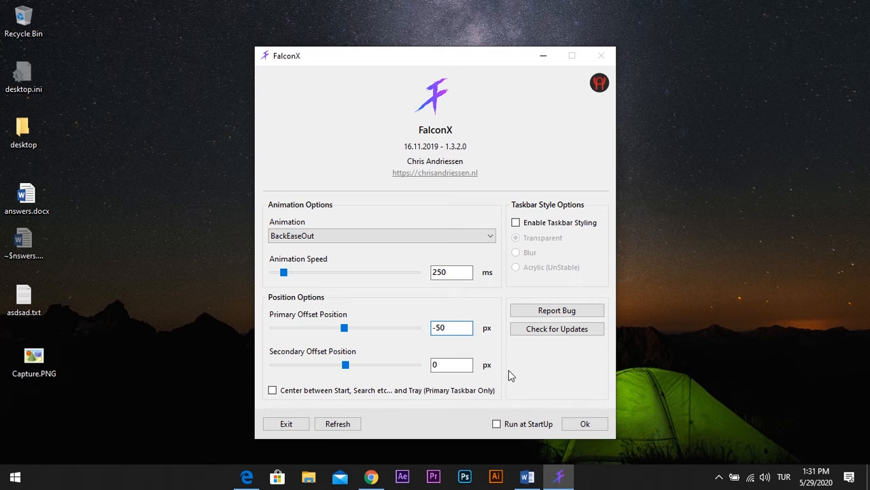
{"action": "left_click", "coordinate": [582, 423]}
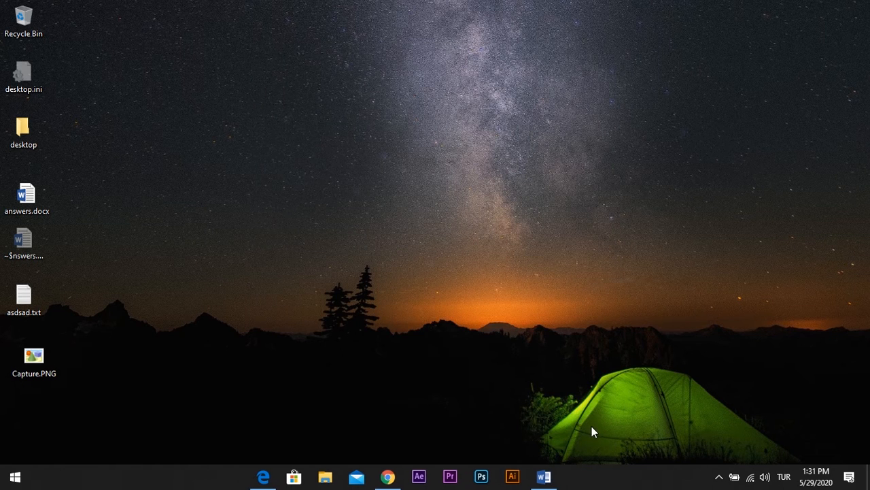
Open the taskbar settings, keep Lock the taskbar off, and stretch the taskbar to about three rows high.
{"action": "right_click", "coordinate": [615, 482]}
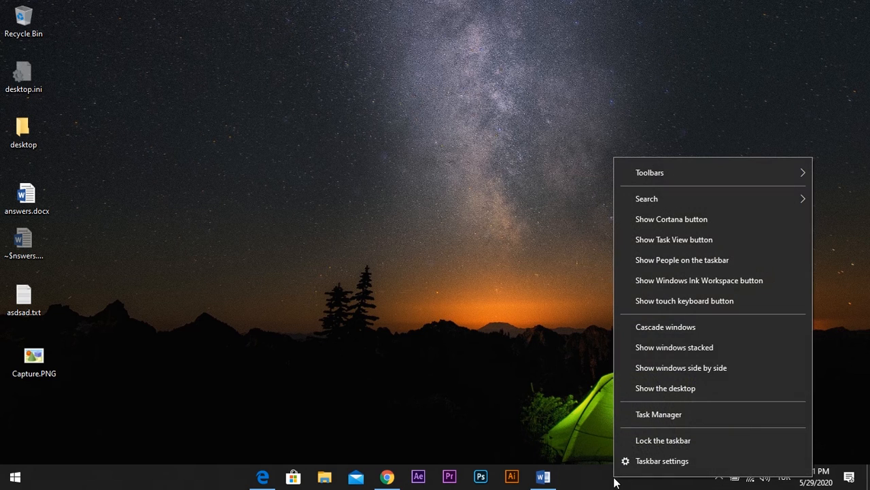
{"action": "left_click", "coordinate": [651, 461]}
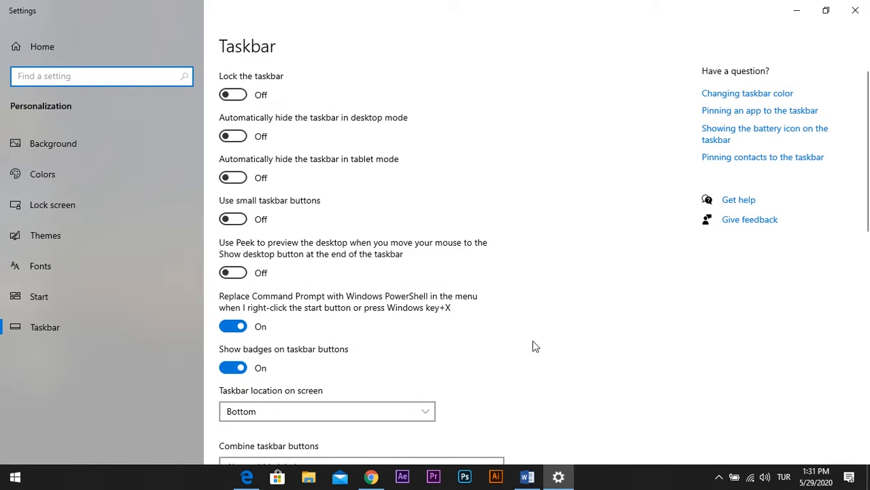
{"action": "left_click", "coordinate": [232, 95]}
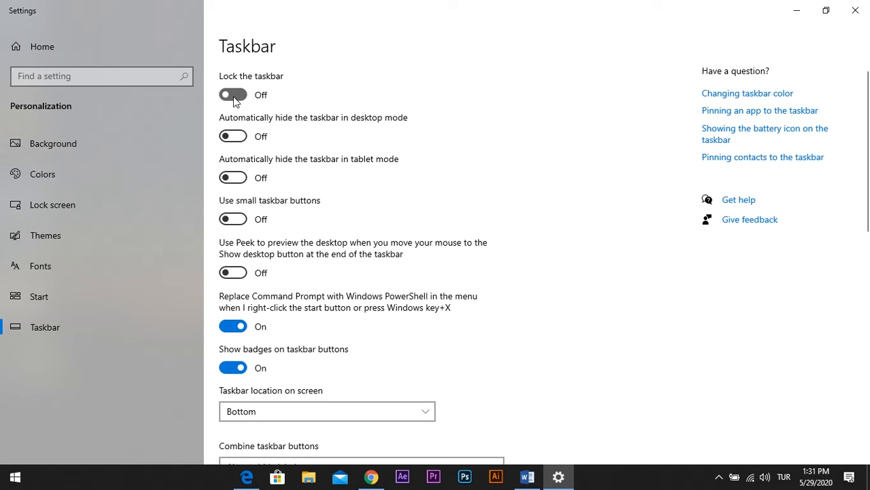
{"action": "left_click", "coordinate": [234, 95]}
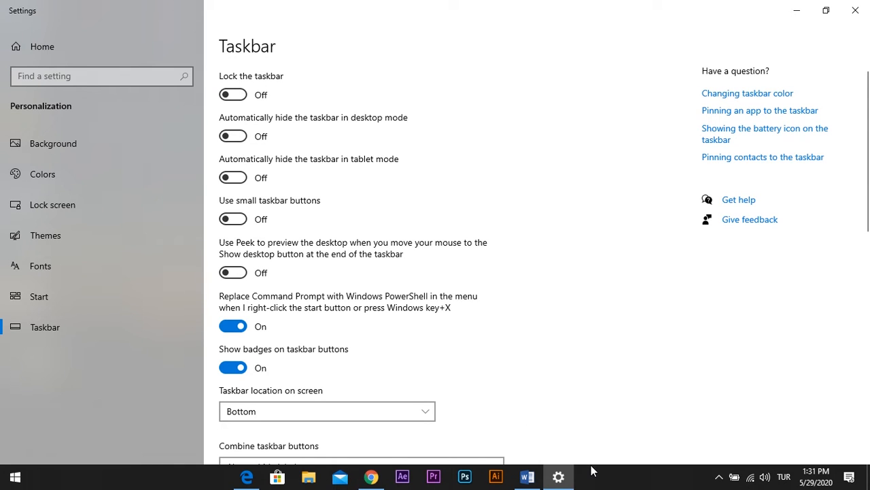
{"action": "left_click", "coordinate": [593, 476]}
{"action": "left_click_drag", "start_coordinate": [596, 465], "coordinate": [589, 391]}
Shrink the taskbar back to a single row and turn on Lock the taskbar.
{"action": "left_click", "coordinate": [234, 97]}
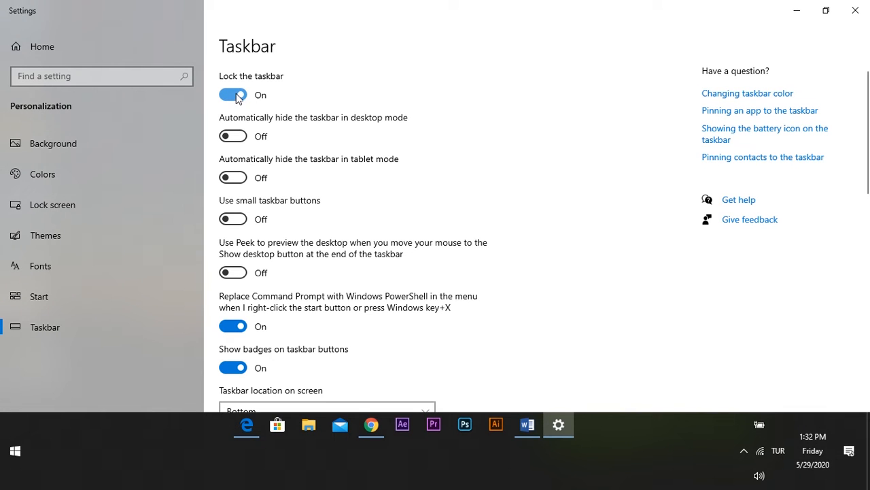
{"action": "left_click", "coordinate": [232, 96]}
{"action": "left_click_drag", "start_coordinate": [604, 416], "coordinate": [615, 485]}
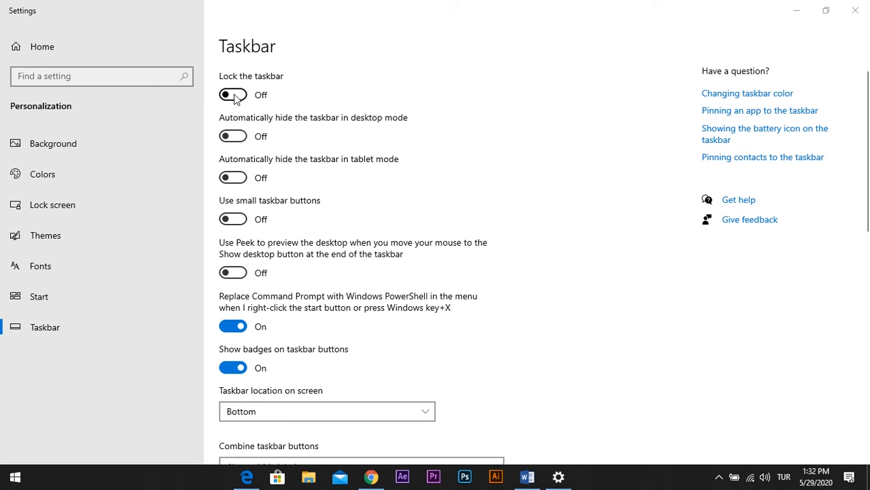
{"action": "left_click", "coordinate": [232, 95]}
{"action": "left_click", "coordinate": [621, 477]}
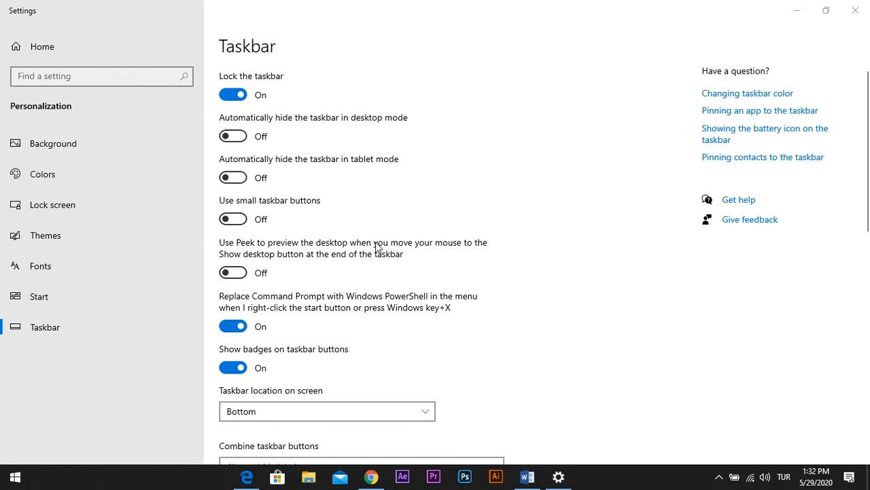
Turn on automatic taskbar hiding in desktop mode, try it on the desktop, and turn it off again in Settings.
{"action": "left_click", "coordinate": [237, 139]}
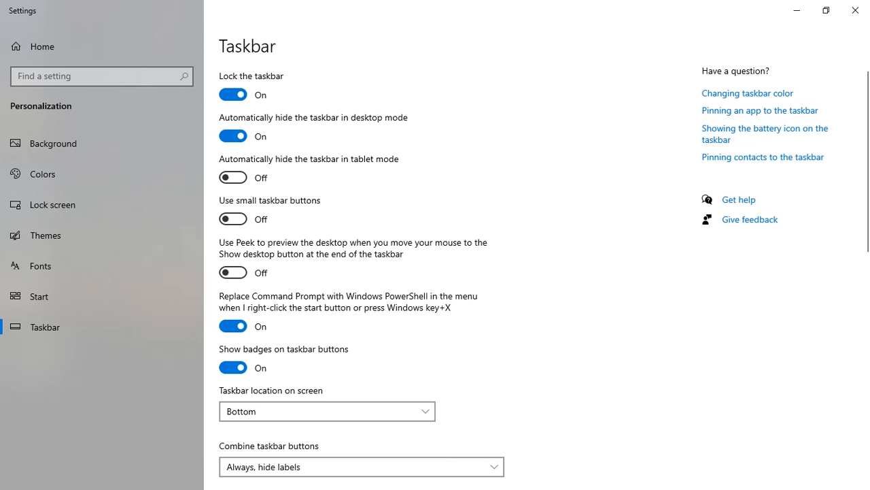
{"action": "left_click", "coordinate": [797, 10]}
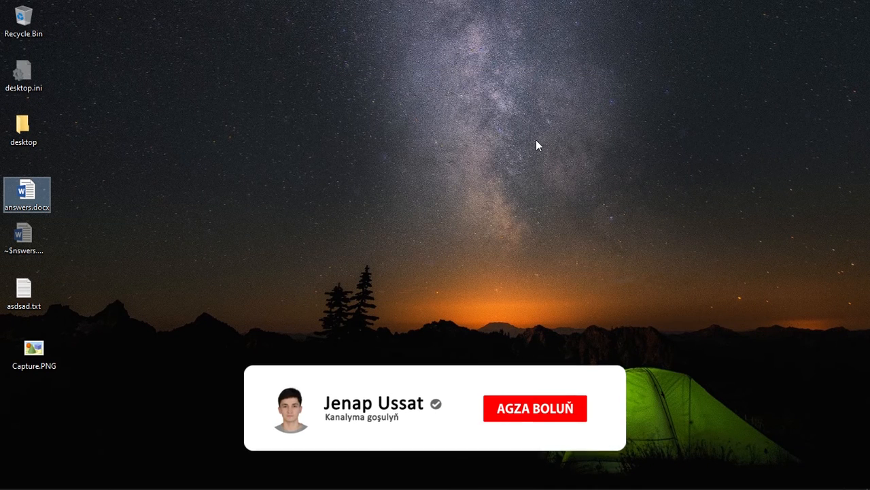
{"action": "left_click", "coordinate": [559, 478]}
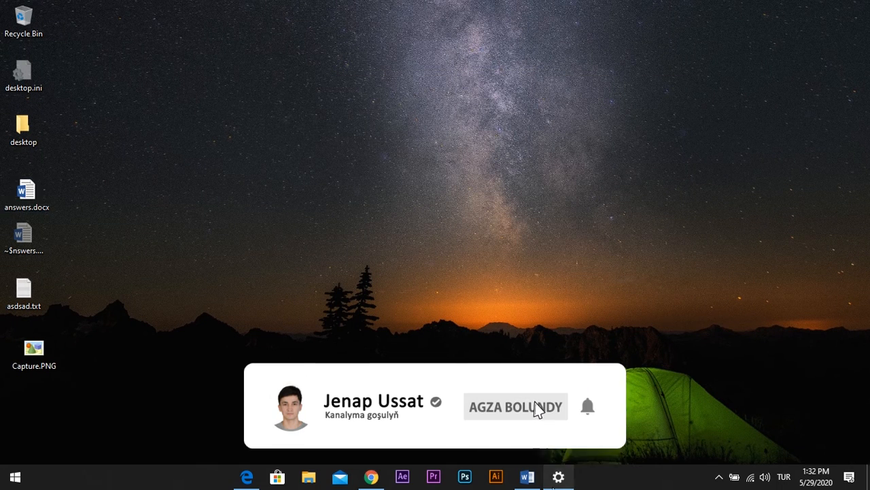
{"action": "left_click", "coordinate": [227, 136]}
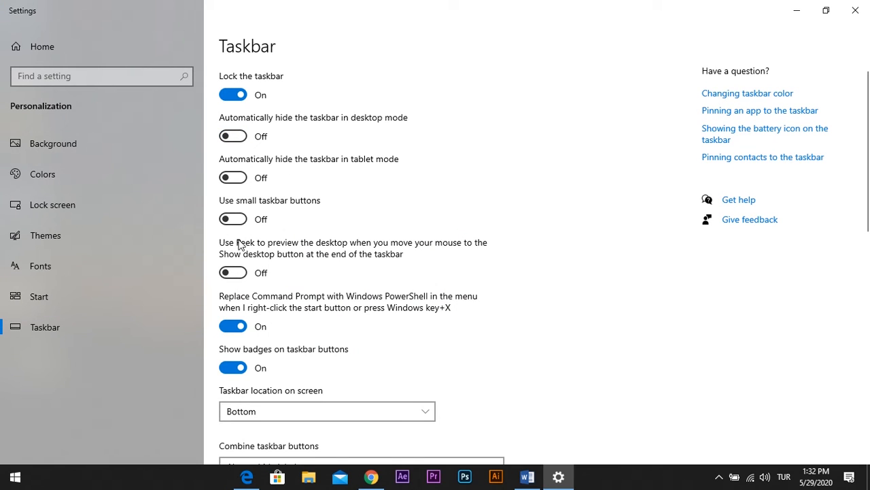
Turn on Use small taskbar buttons, and switch the taskbar location to Top and back to Bottom.
{"action": "left_click", "coordinate": [233, 219]}
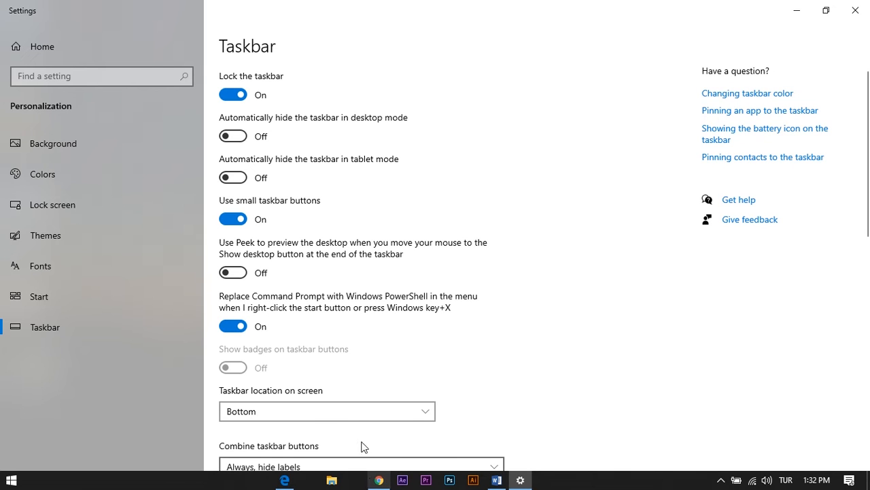
{"action": "scroll", "coordinate": [320, 318], "scroll_direction": "down", "scroll_amount": 1}
{"action": "scroll", "coordinate": [320, 318], "scroll_direction": "down", "scroll_amount": 1}
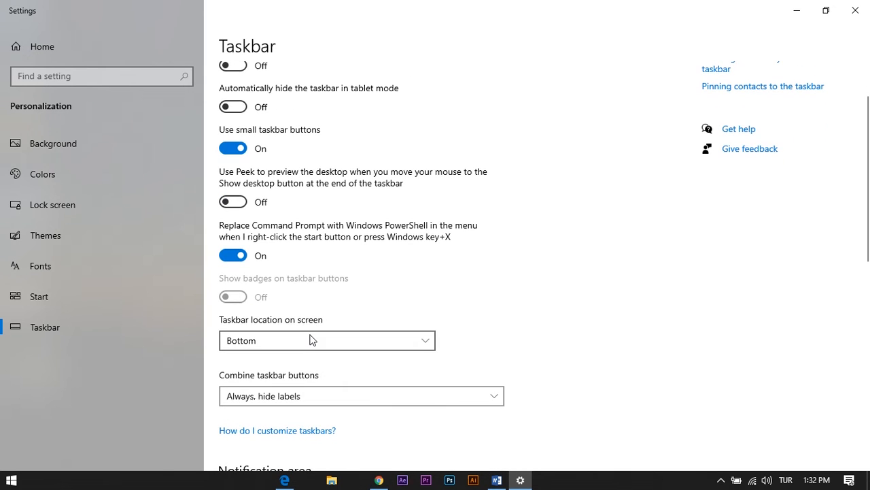
{"action": "left_click", "coordinate": [311, 341]}
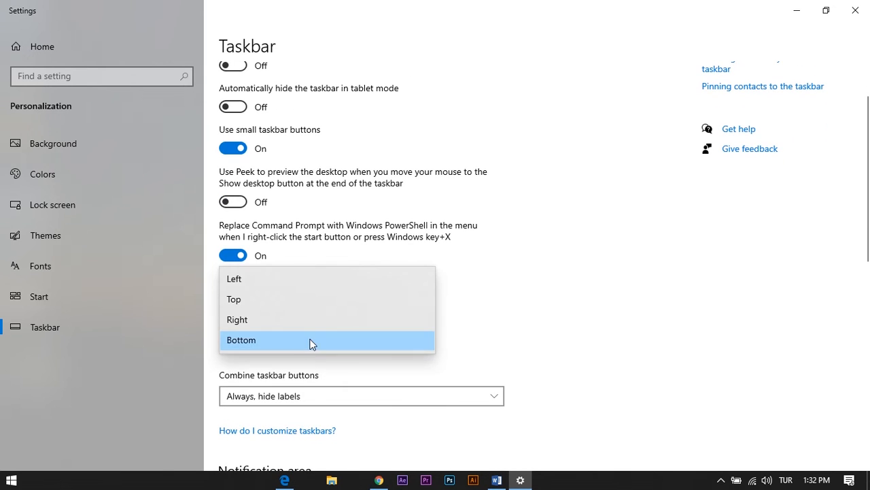
{"action": "left_click", "coordinate": [264, 301]}
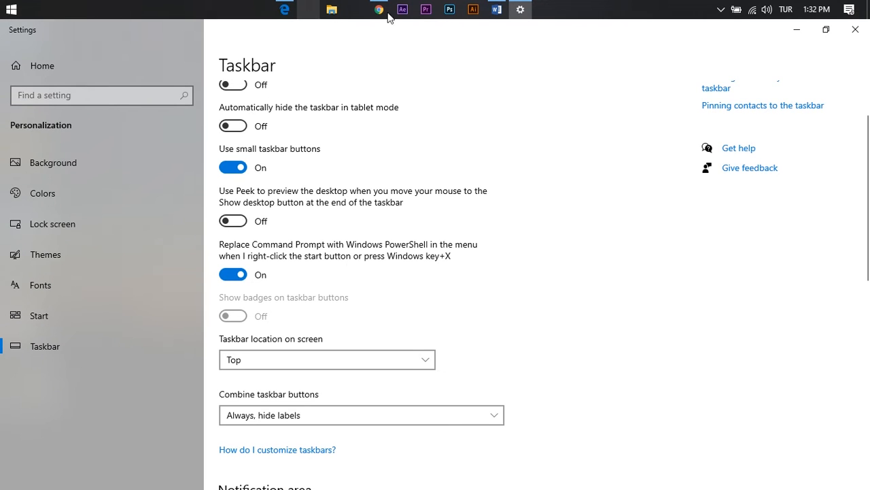
{"action": "left_click", "coordinate": [348, 360]}
{"action": "left_click", "coordinate": [326, 410]}
Set Combine taskbar buttons to When taskbar is full, and return it to Always, hide labels.
{"action": "scroll", "coordinate": [428, 337], "scroll_direction": "down", "scroll_amount": 7}
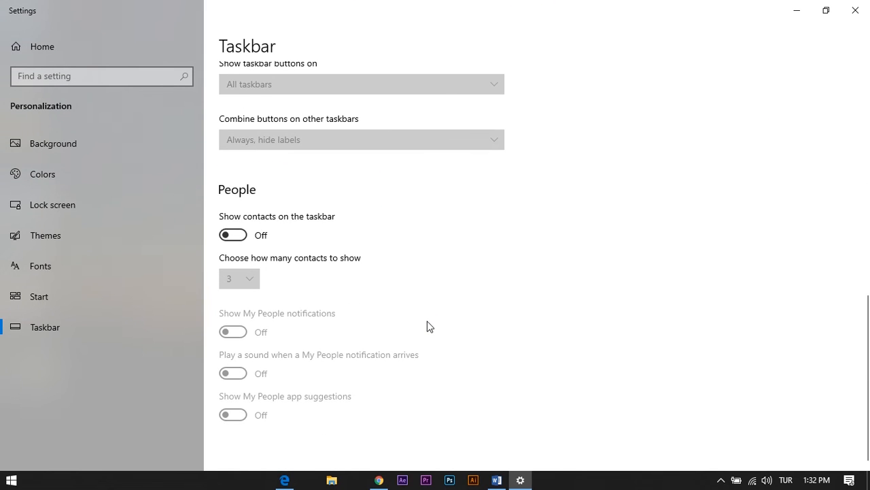
{"action": "scroll", "coordinate": [427, 324], "scroll_direction": "up", "scroll_amount": 7}
{"action": "scroll", "coordinate": [427, 314], "scroll_direction": "up", "scroll_amount": 2}
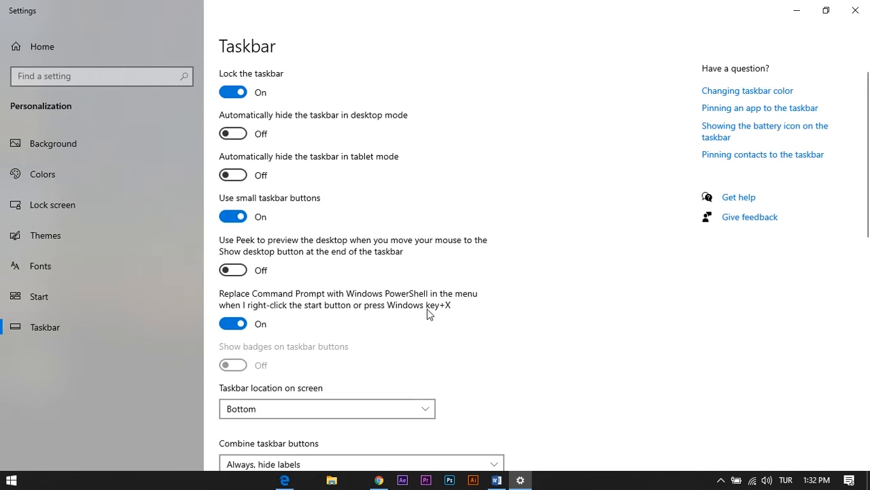
{"action": "scroll", "coordinate": [645, 157], "scroll_direction": "down", "scroll_amount": 1}
{"action": "scroll", "coordinate": [435, 276], "scroll_direction": "down", "scroll_amount": 3}
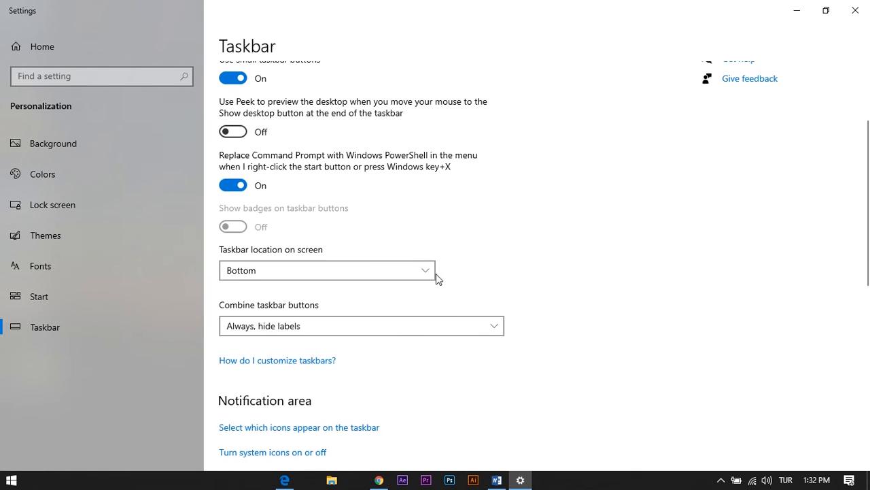
{"action": "left_click", "coordinate": [392, 330]}
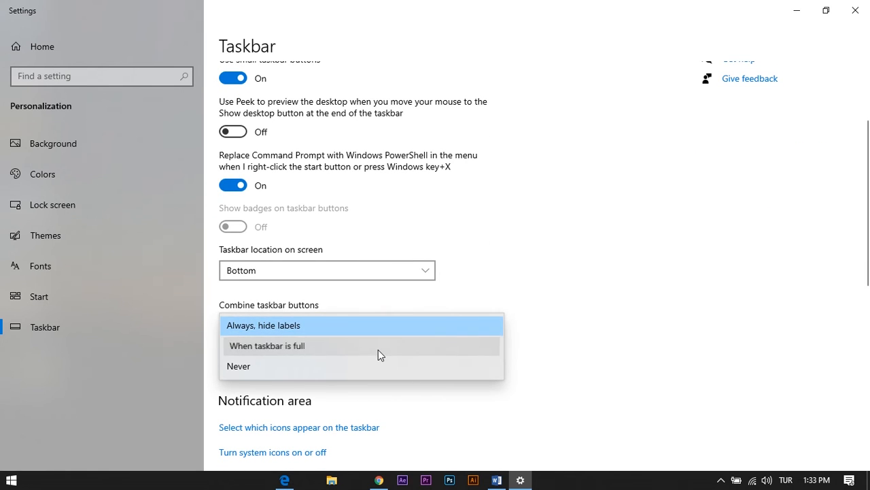
{"action": "left_click", "coordinate": [378, 348]}
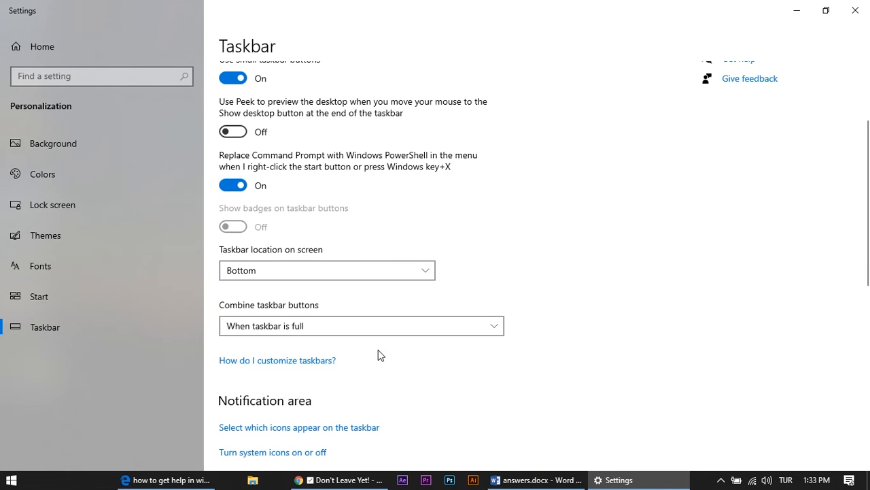
{"action": "left_click", "coordinate": [364, 325]}
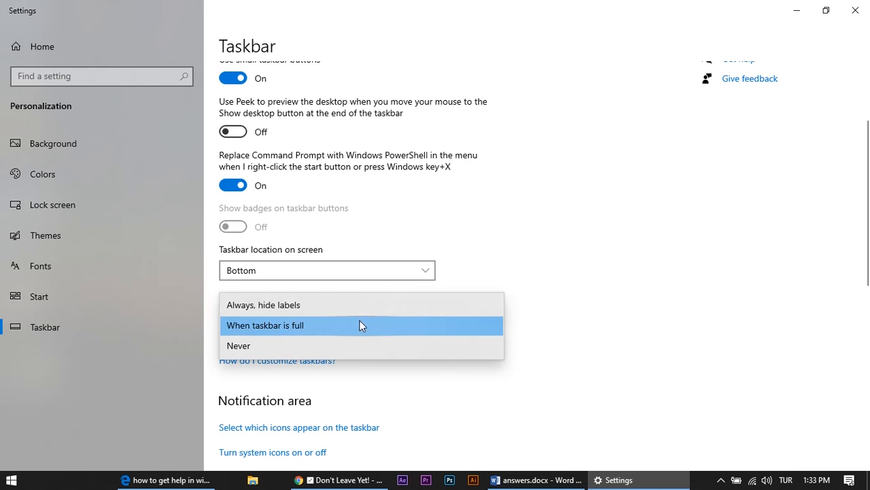
{"action": "left_click", "coordinate": [310, 307]}
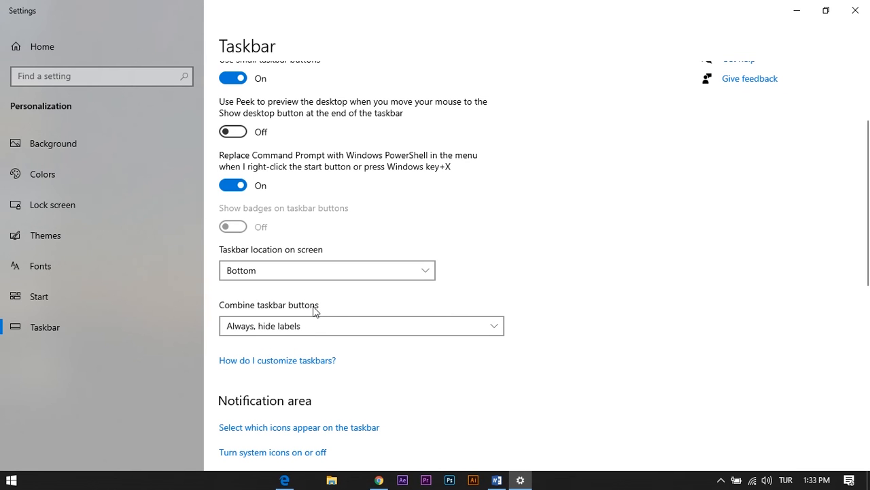
Close the taskbar settings window to return to the desktop.
{"action": "right_click", "coordinate": [614, 484]}
{"action": "left_click", "coordinate": [846, 68]}
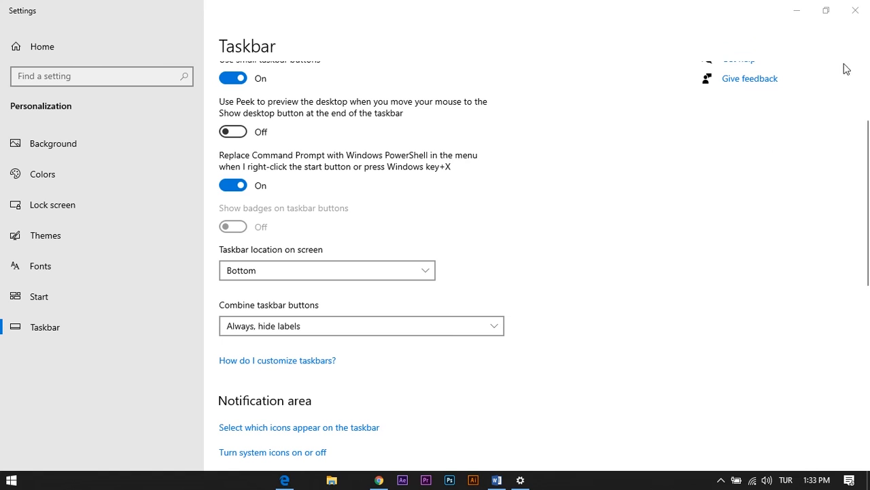
{"action": "left_click", "coordinate": [856, 10]}
Open the FalconX settings from the system tray, set the Primary Offset Position to 0 px, and confirm.
{"action": "left_click", "coordinate": [721, 480]}
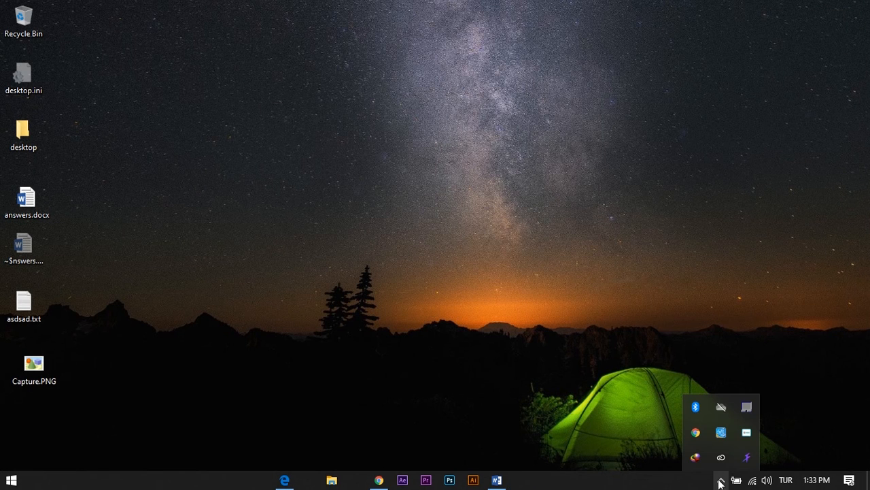
{"action": "left_click", "coordinate": [746, 458]}
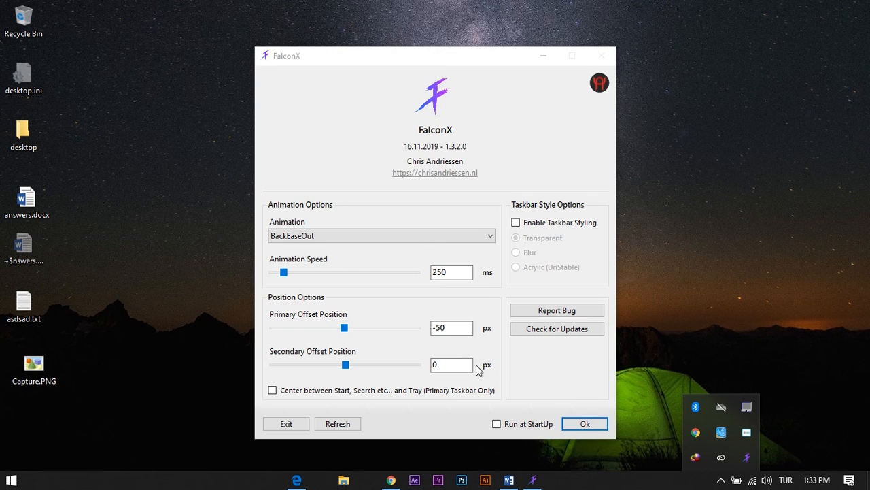
{"action": "left_click", "coordinate": [456, 332]}
{"action": "type", "text": "0"}
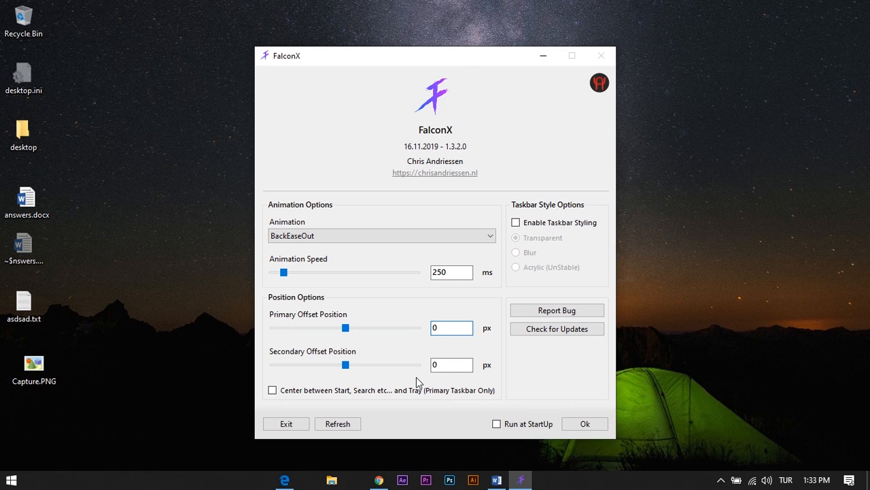
{"action": "left_click", "coordinate": [579, 429]}
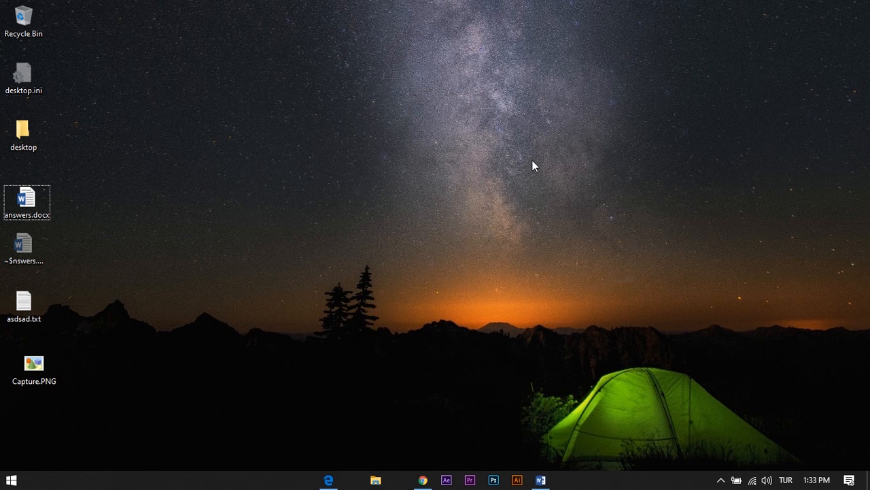
Unpin Mail and Microsoft Store from the taskbar.
{"action": "right_click", "coordinate": [399, 479]}
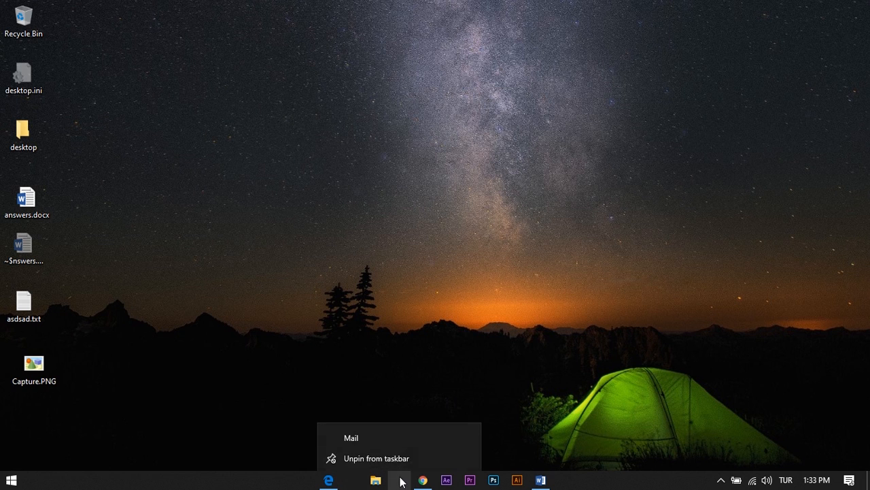
{"action": "left_click", "coordinate": [385, 463]}
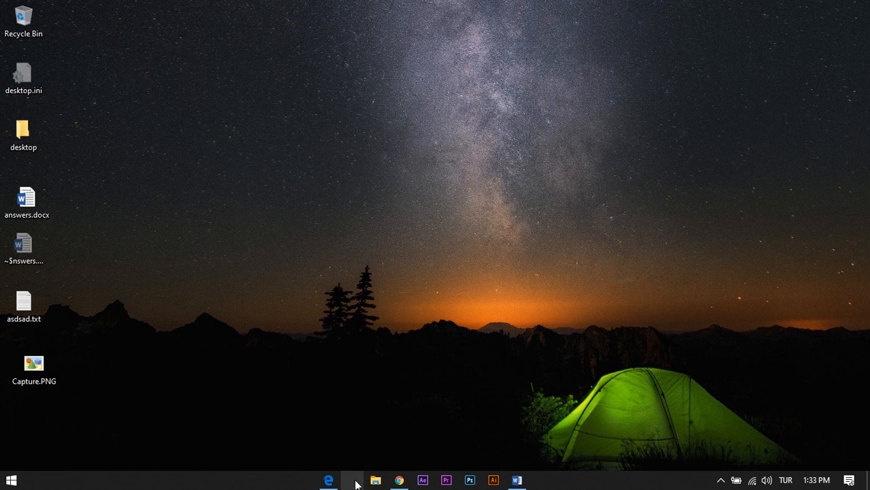
{"action": "right_click", "coordinate": [356, 482]}
{"action": "left_click", "coordinate": [355, 465]}
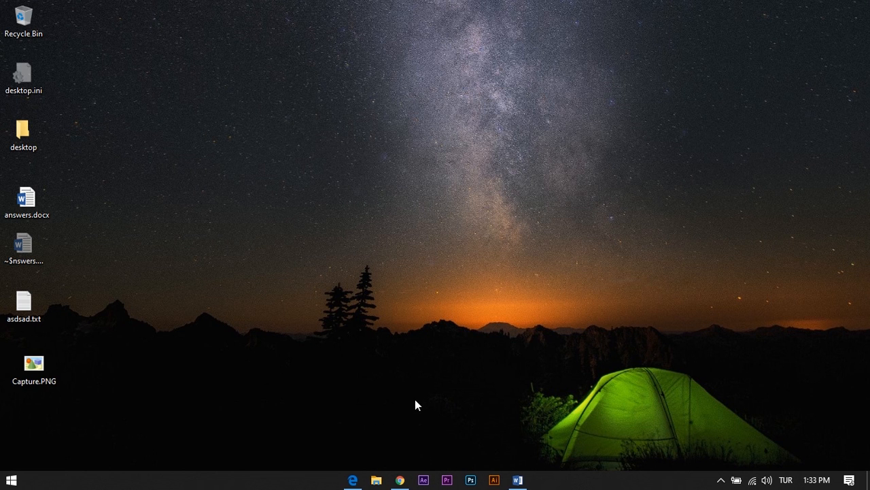